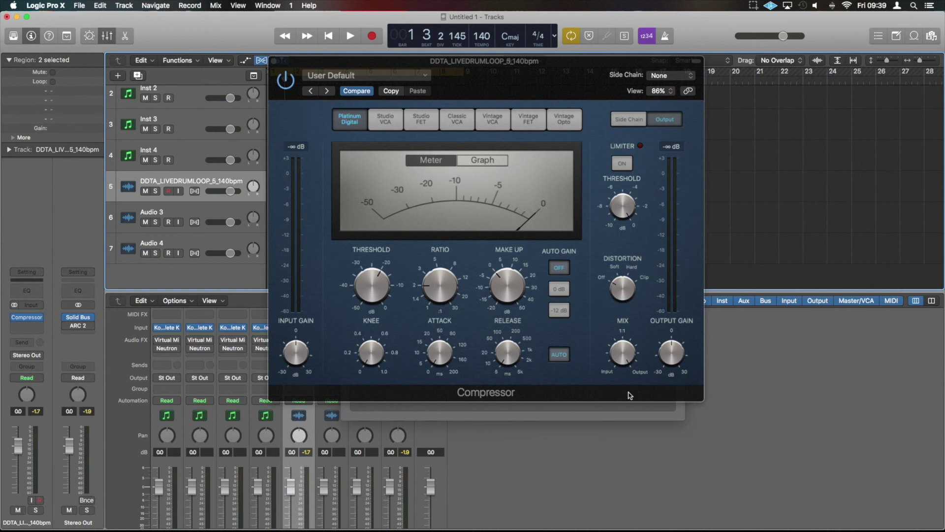
- Raise the Compressor attack to about 27 ms and play the drum loop once to hear it
left_click(435, 358)
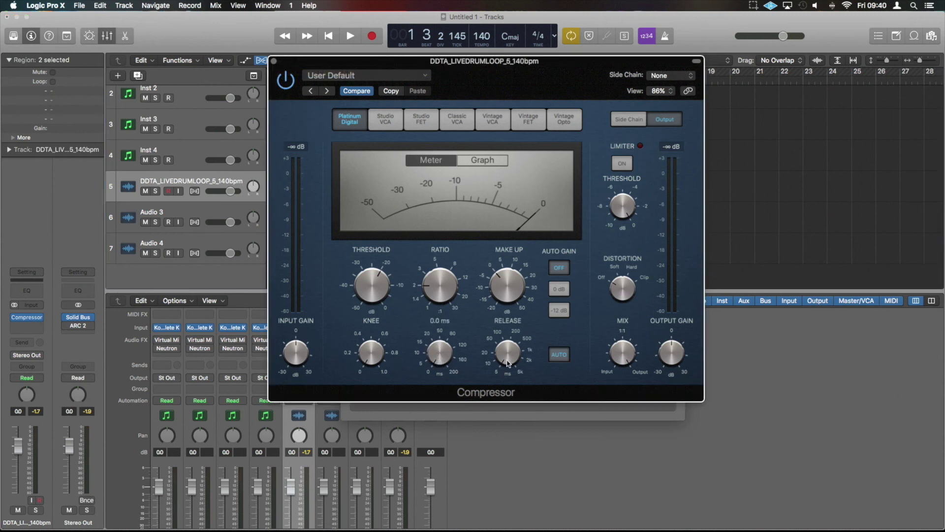
left_click_drag(448, 359, 442, 319)
key("space")
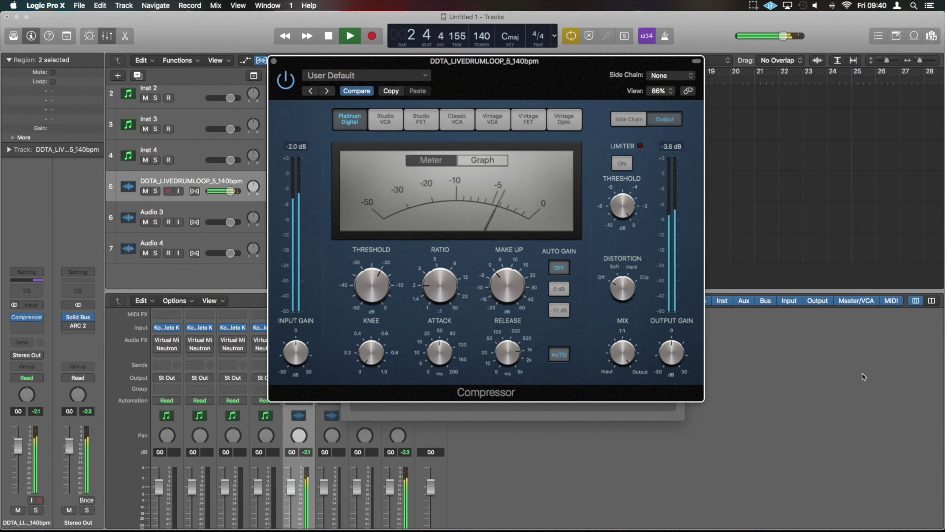
key("space")
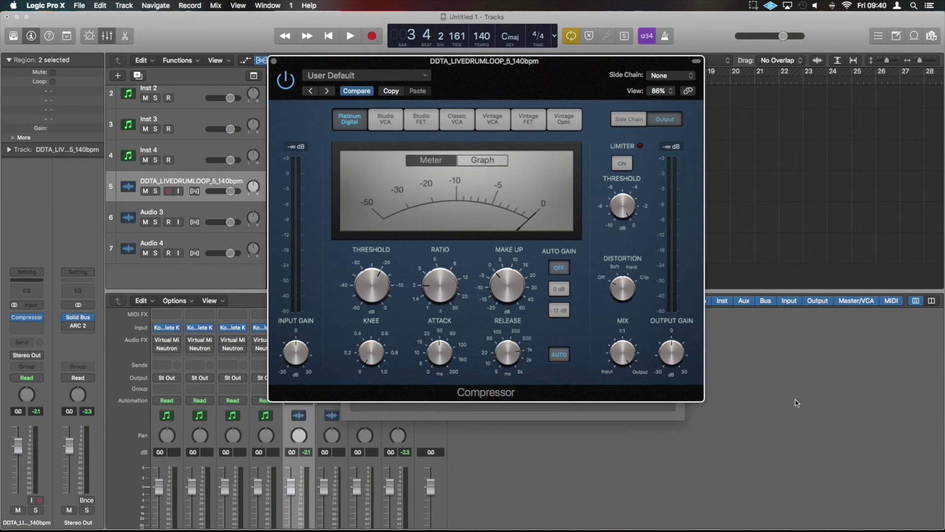
- Lower the threshold to about -24 dB, push the ratio to about 19:1, and drop the attack near 0 ms
left_click_drag(373, 279, 373, 354)
left_click_drag(445, 292, 443, 219)
left_click_drag(449, 364, 437, 527)
mouse_move(479, 529)
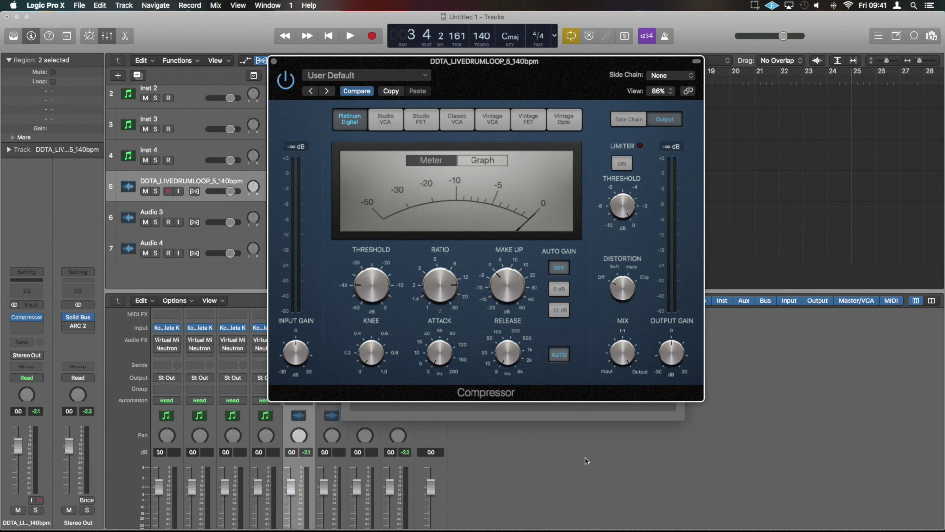
- While the loop plays, fine-tune the Compressor attack to about 20 ms, settling at 19.5 ms
key("space")
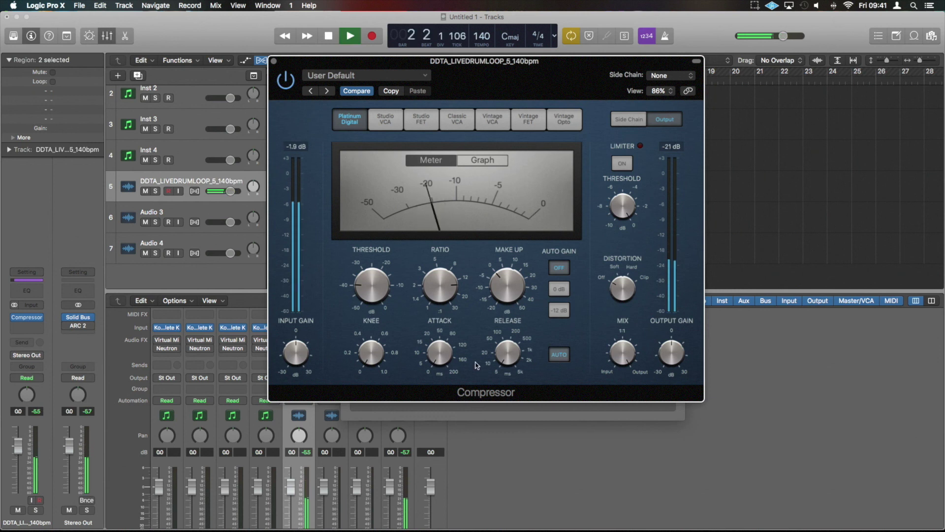
mouse_move(440, 361)
left_click_drag(440, 361, 440, 351)
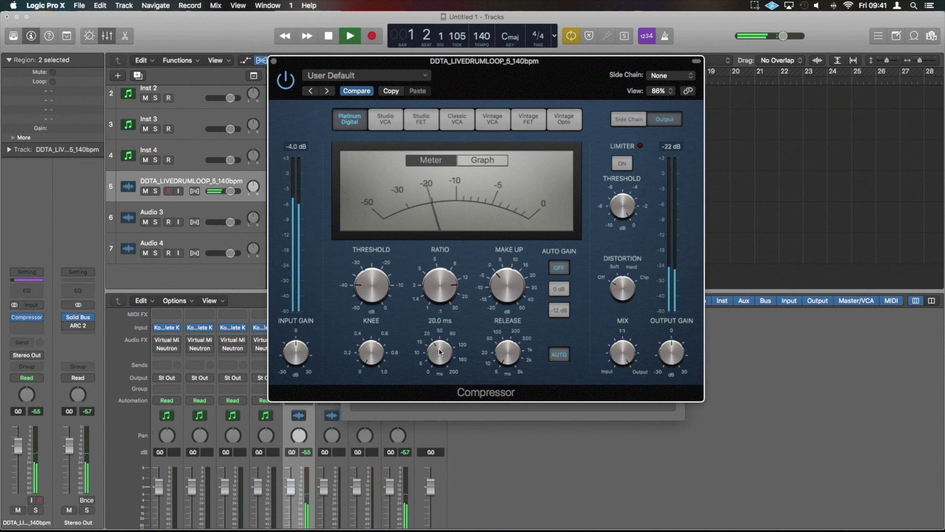
key("space")
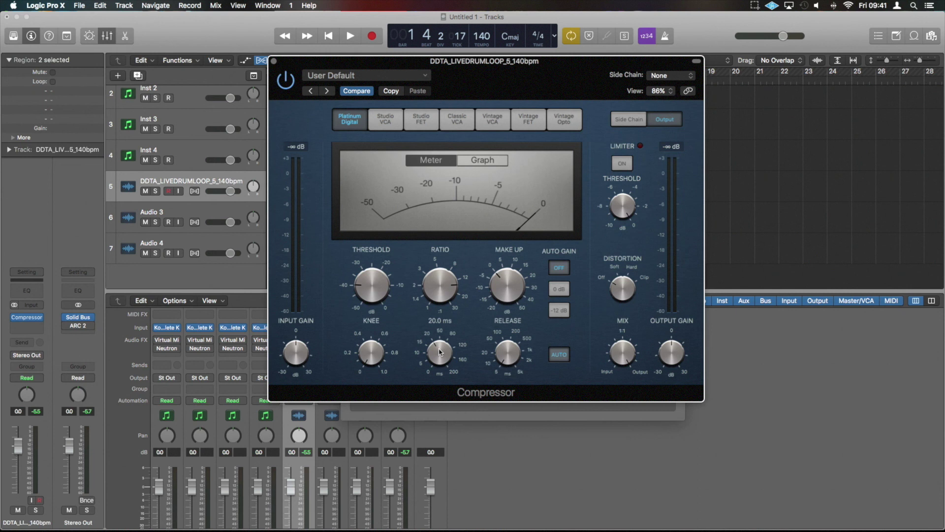
key("space")
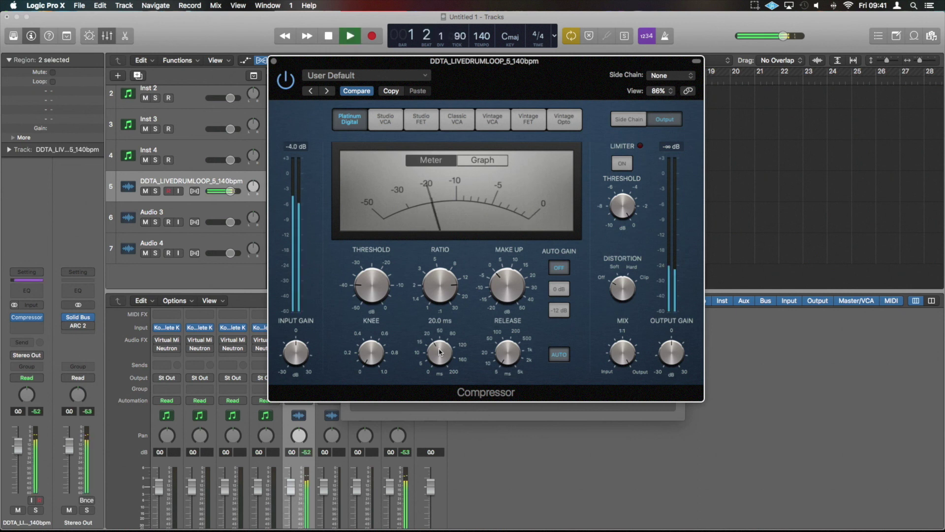
mouse_move(439, 352)
left_mouse_down()
mouse_move(436, 399)
mouse_move(435, 365)
left_mouse_up()
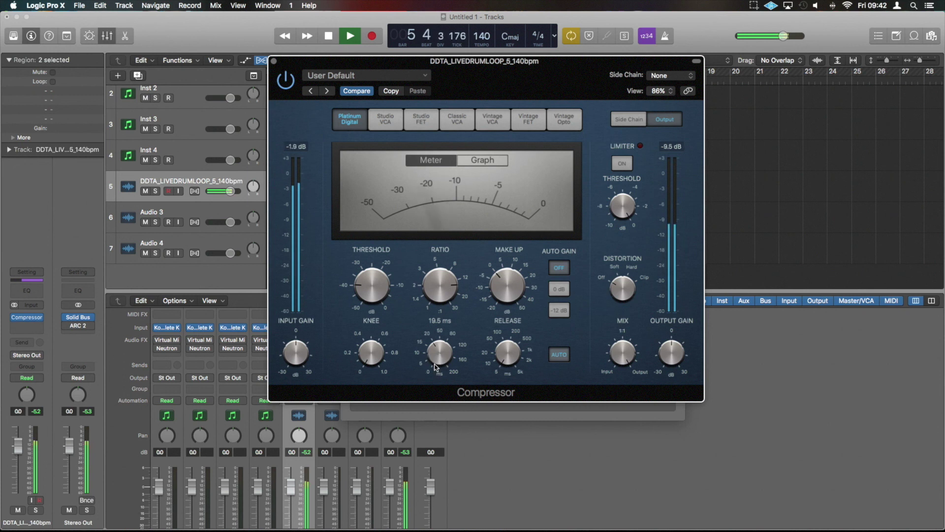
- Replay the drum loop and lengthen the Compressor release to about 110 ms
key("space")
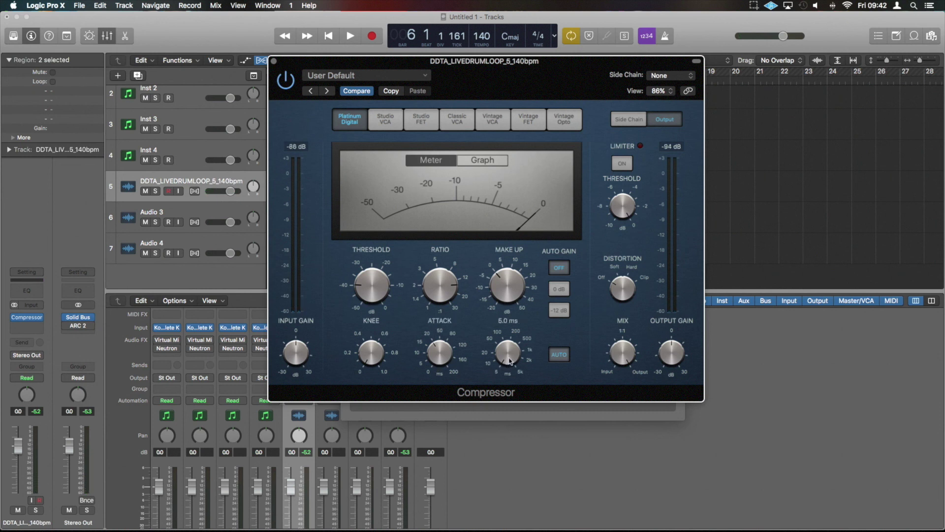
key("space")
mouse_move(508, 362)
left_mouse_down()
mouse_move(507, 332)
mouse_move(509, 352)
left_mouse_up()
key("space")
key("space")
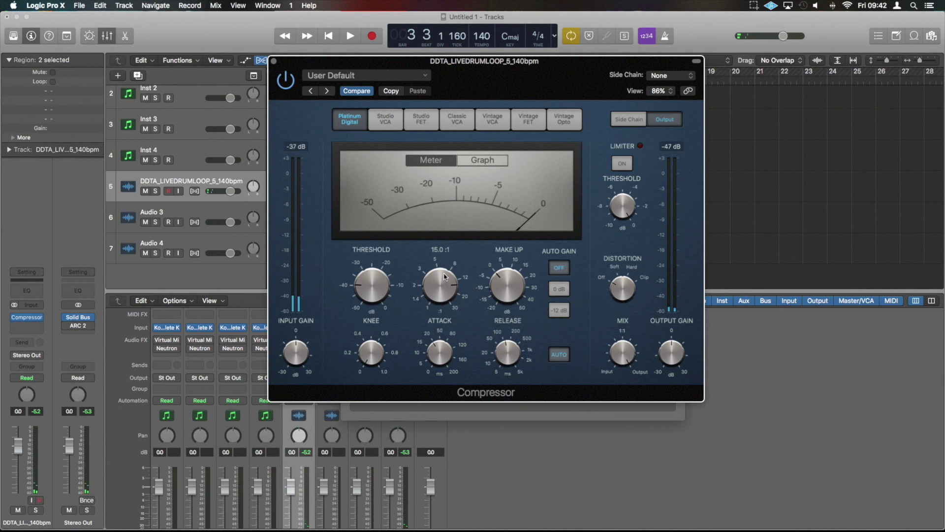
- Lower the ratio to 3.2:1 and set the threshold to about -18.5 dB while auditioning the loop
left_click_drag(444, 276, 449, 328)
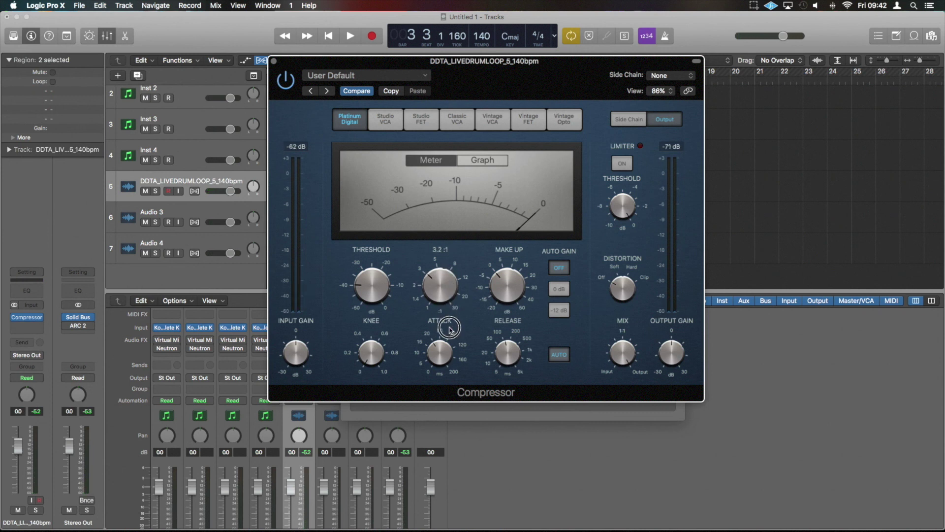
left_click(369, 281)
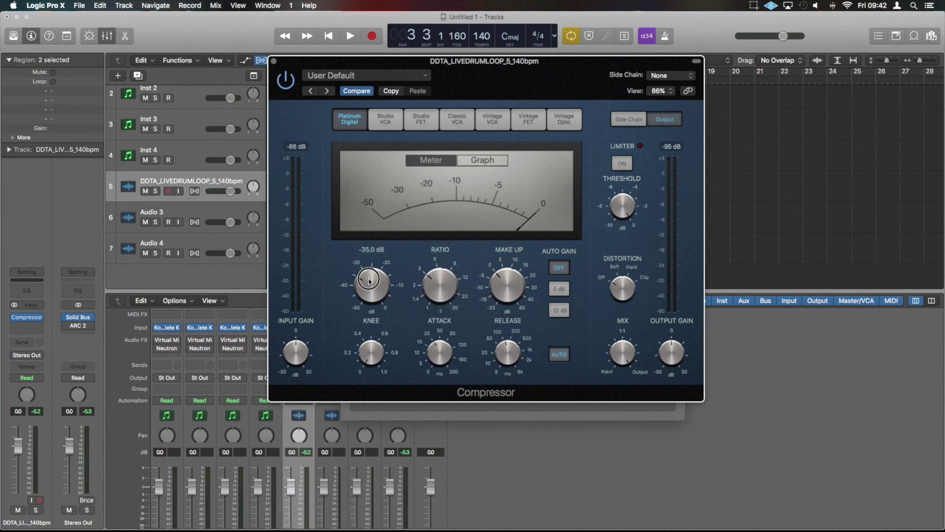
left_click_drag(369, 280, 370, 233)
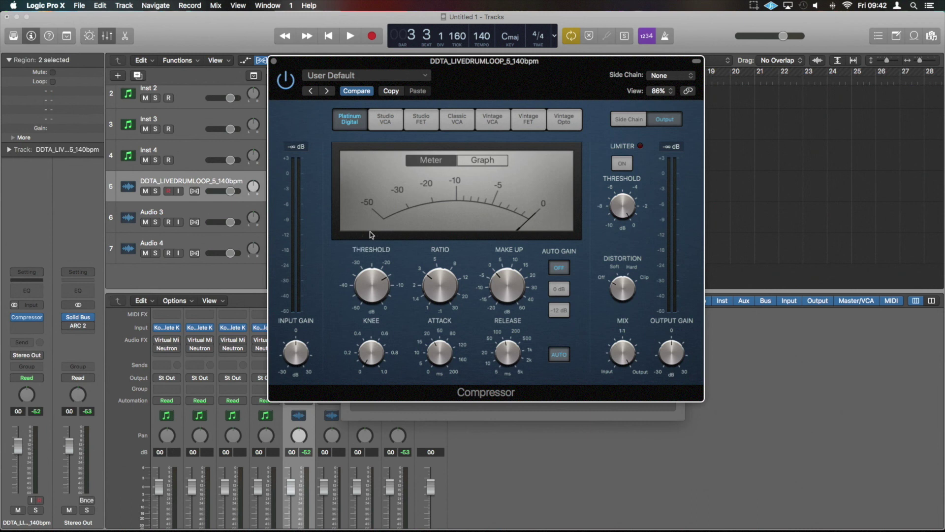
key("space")
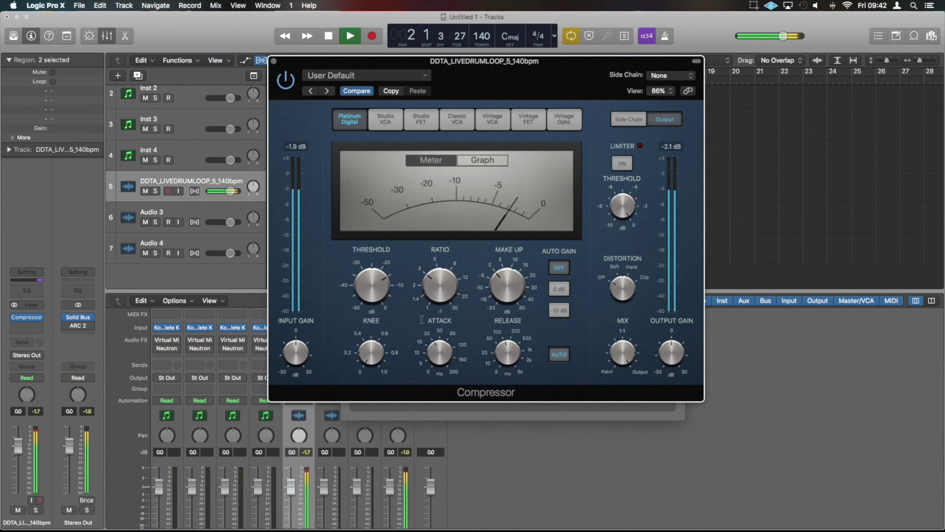
left_click_drag(379, 279, 379, 290)
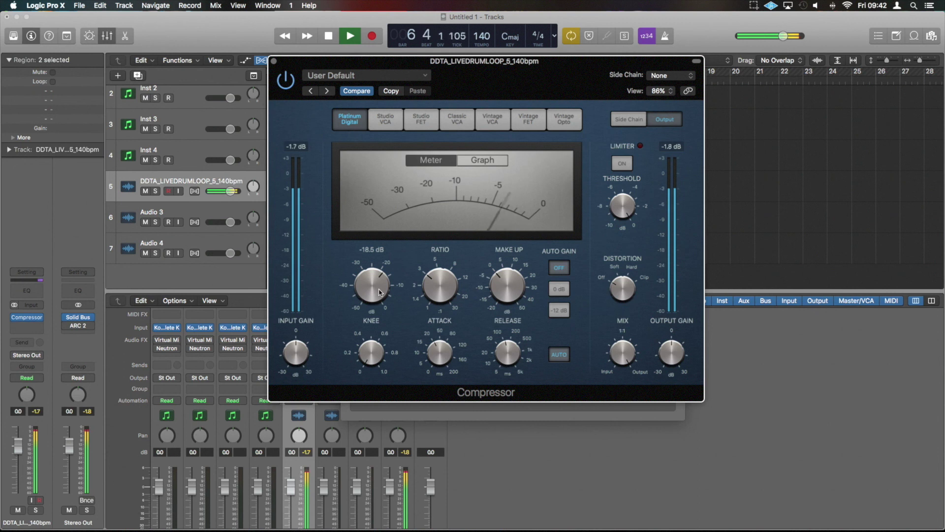
key("space")
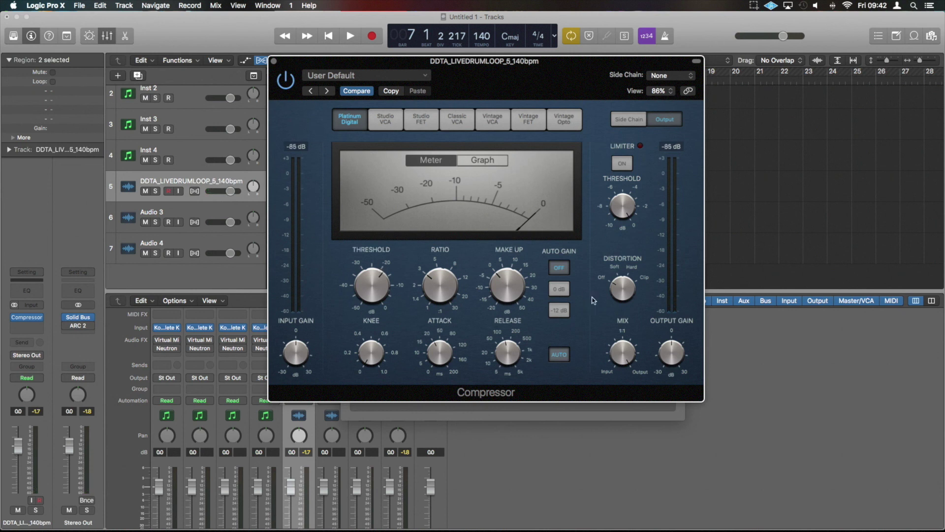
- Add about 1.5 dB of make-up gain, then compare the loop with the Compressor bypassed and active
left_click_drag(512, 294, 513, 289)
left_click(286, 81)
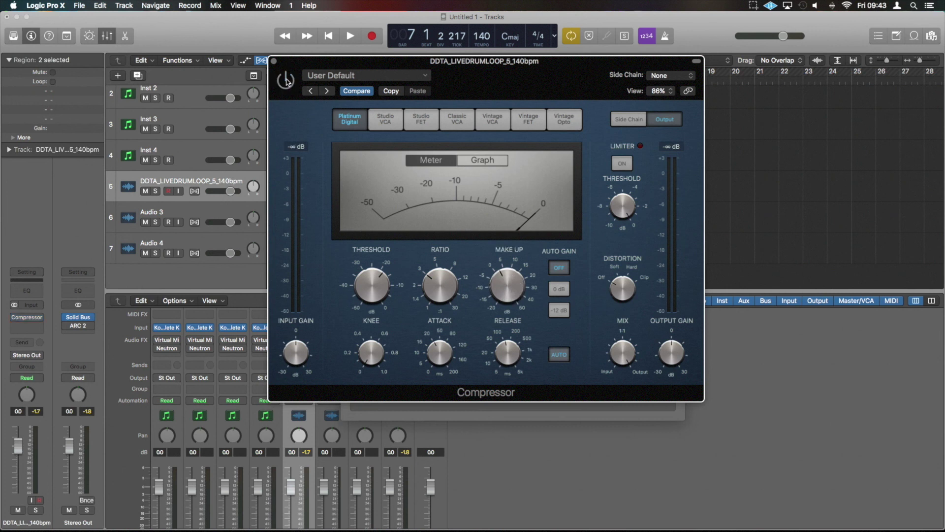
key("space")
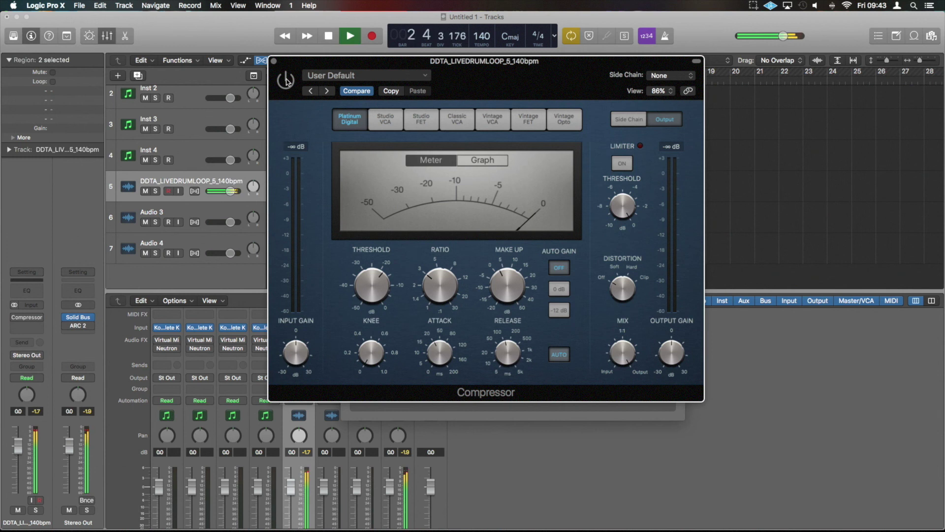
left_click(286, 81)
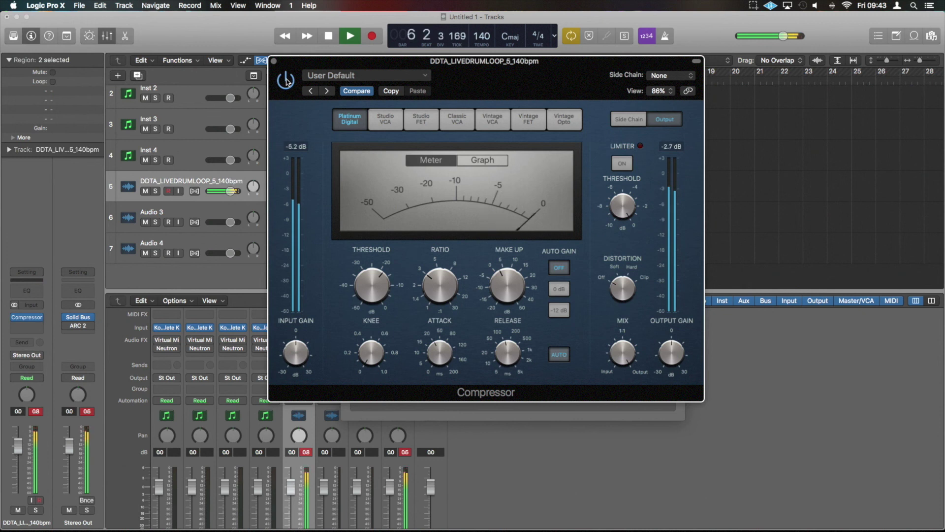
left_click(286, 80)
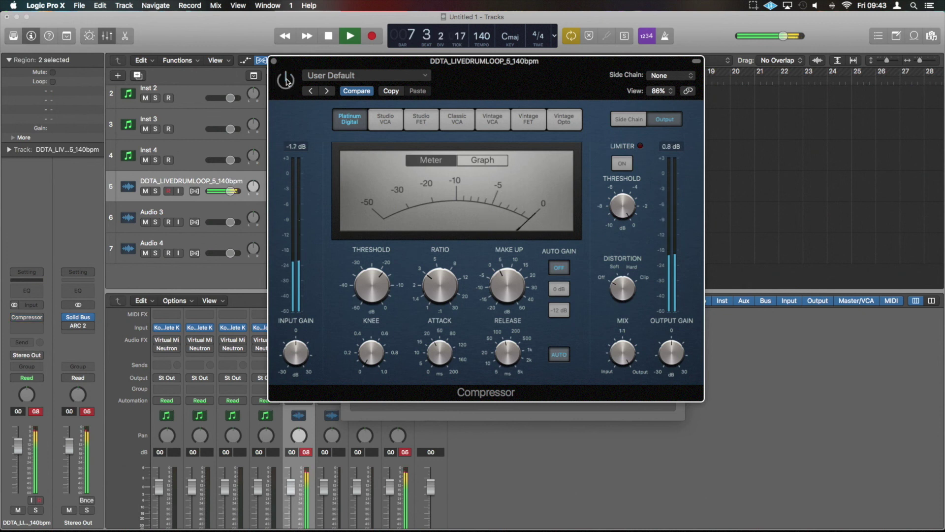
left_click(286, 80)
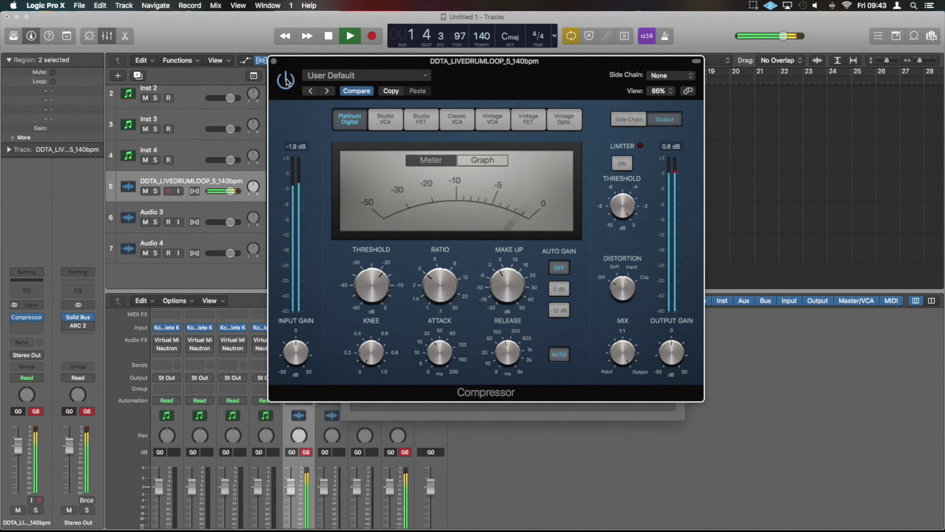
key("space")
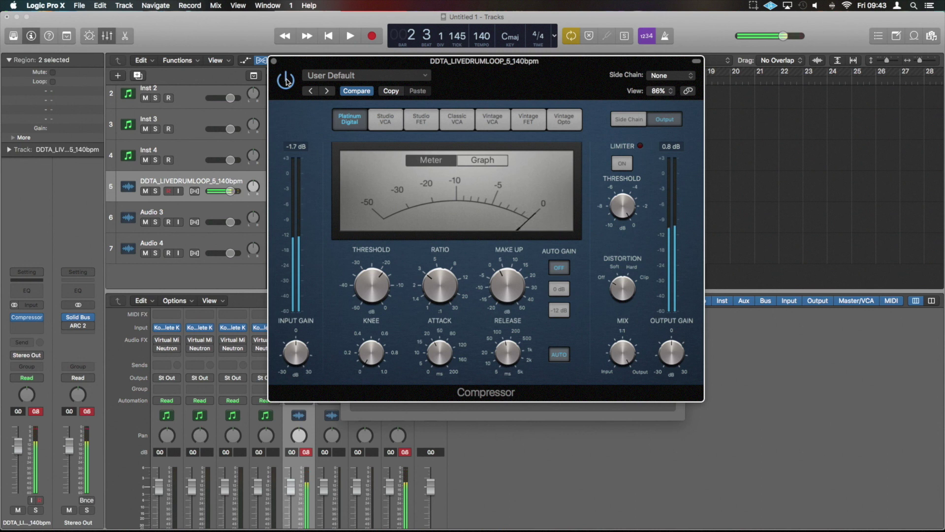